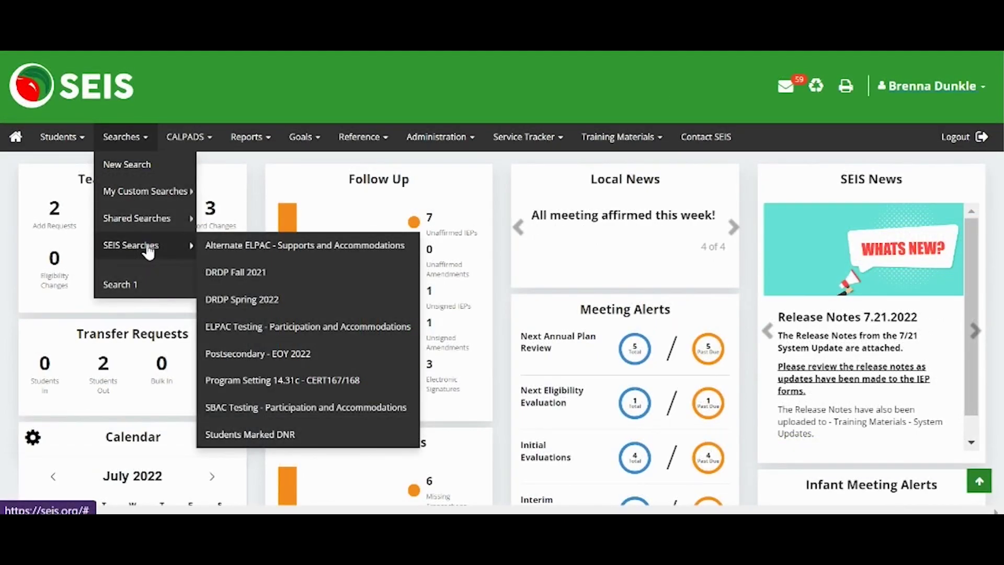
- Start a new search from the Searches menu, listing the 33 students with Student Exited = No
click(135, 170)
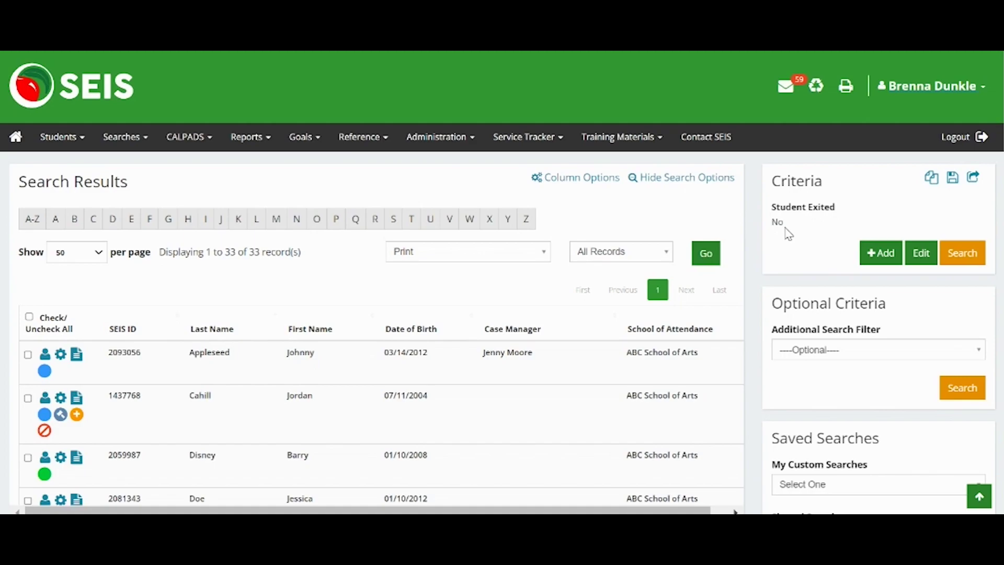
- Add a Grade Level criterion set to 'is in 02 Second grade'
click(878, 254)
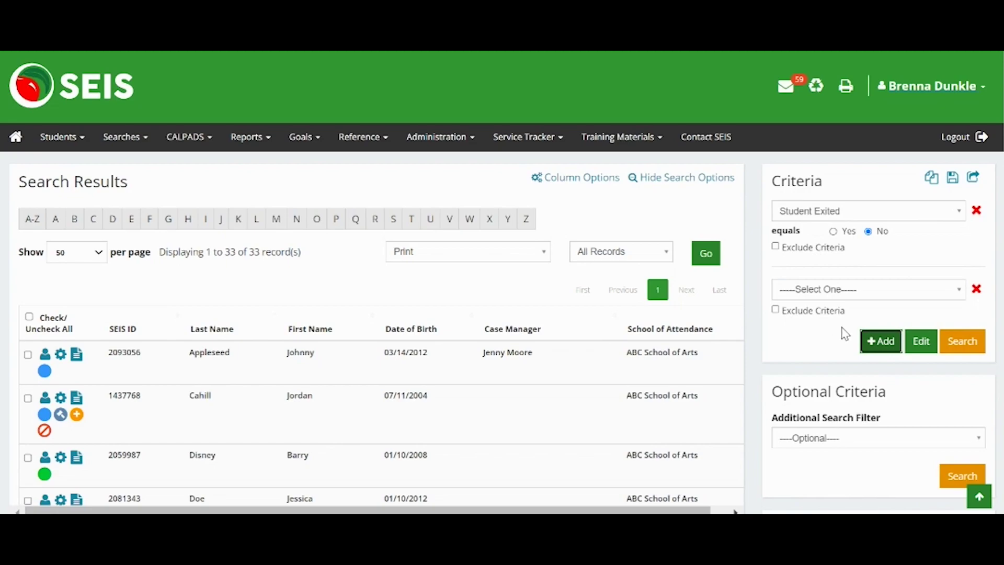
click(864, 291)
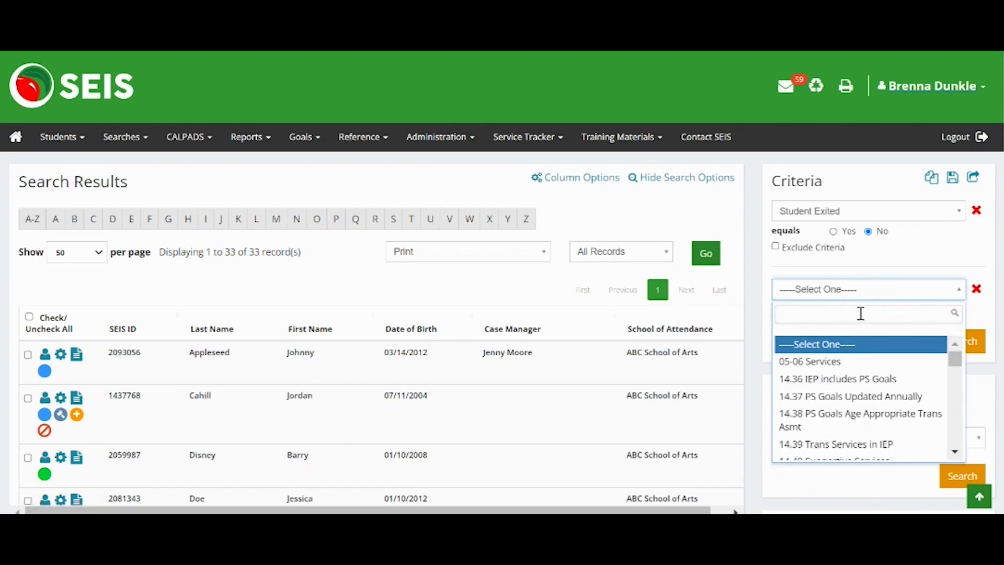
text(grade)
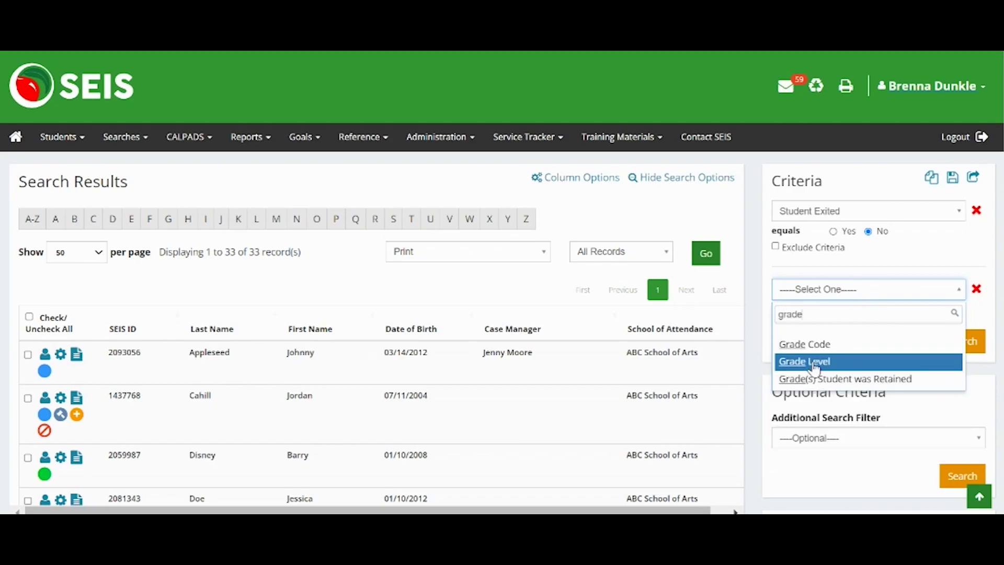
click(814, 362)
click(823, 334)
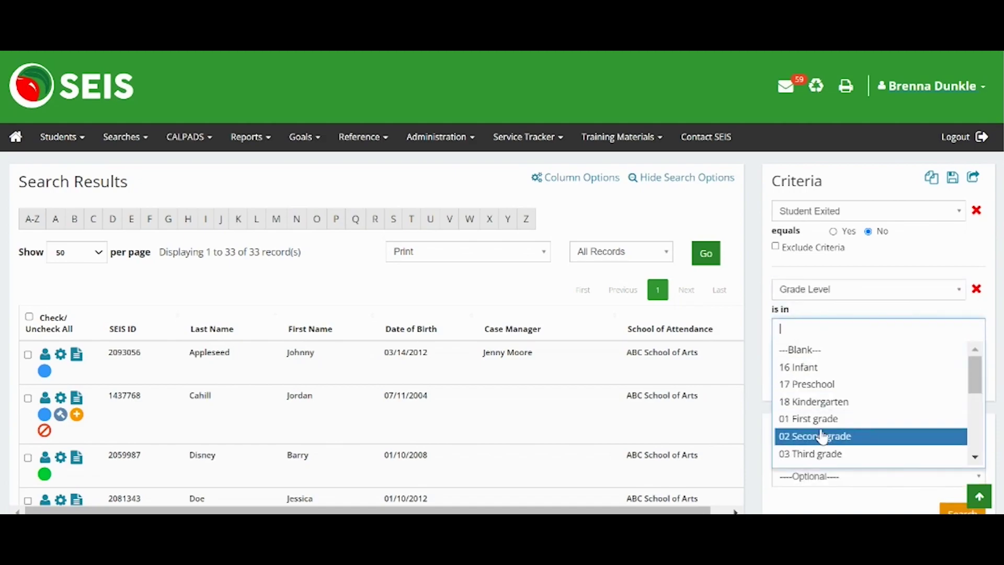
click(823, 436)
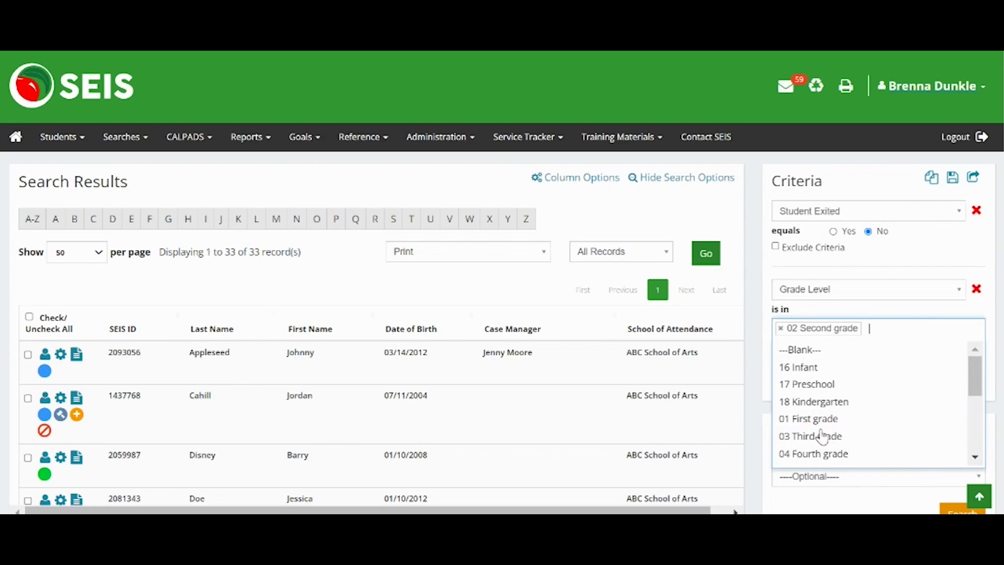
click(989, 299)
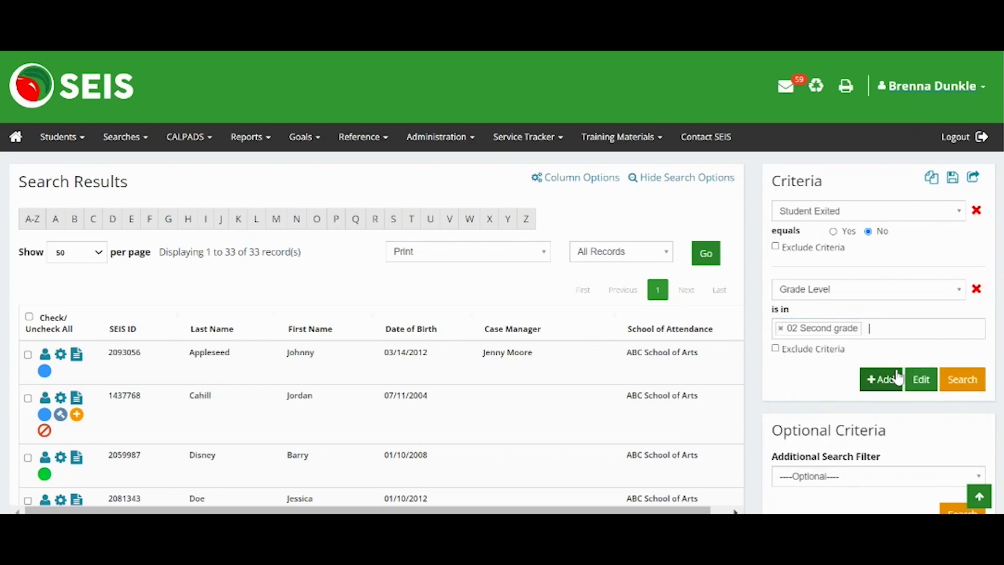
- Add a Service Provider (Teacher Name) criterion for one teacher and rerun the search, leaving 3 students
click(871, 390)
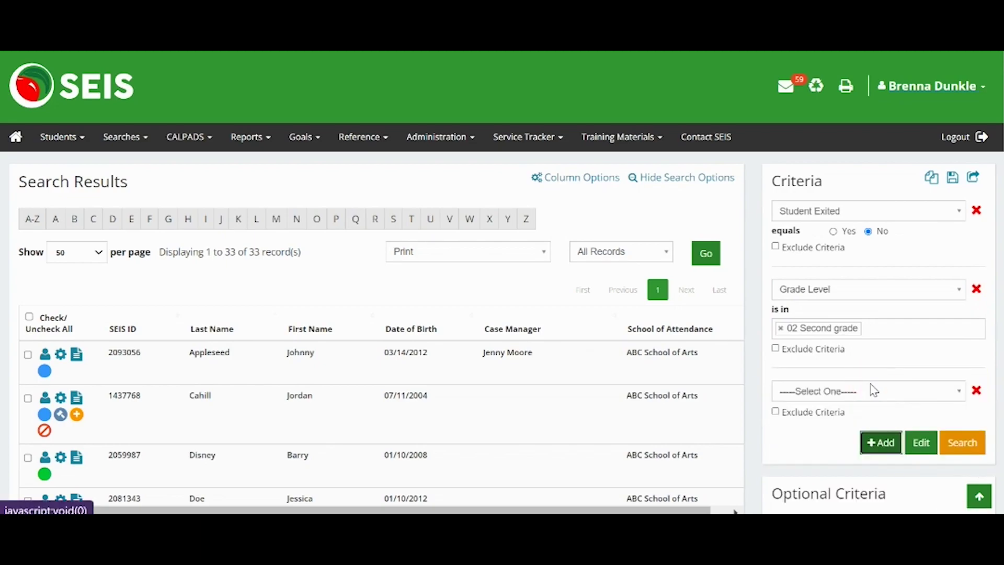
click(872, 390)
text(provider)
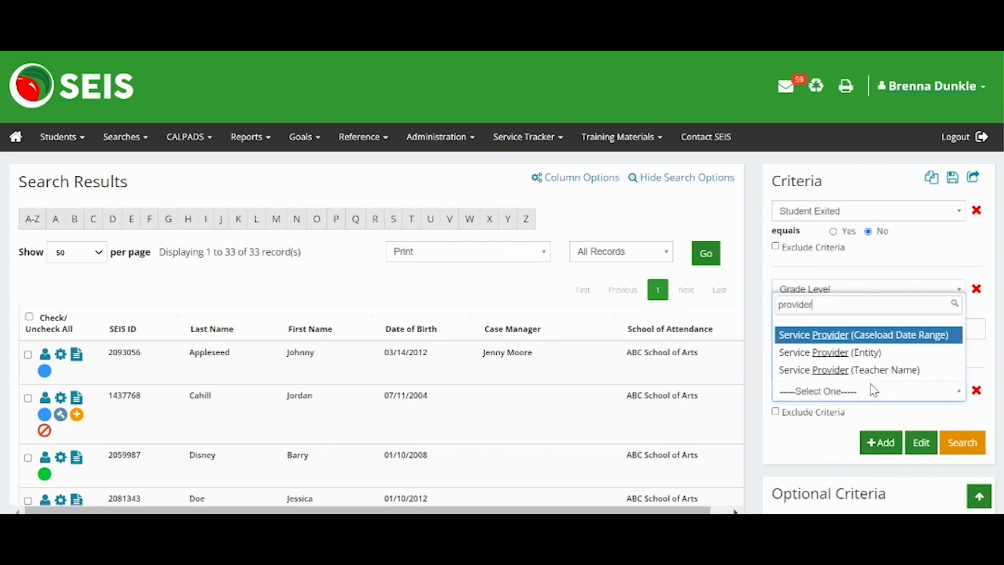
click(869, 370)
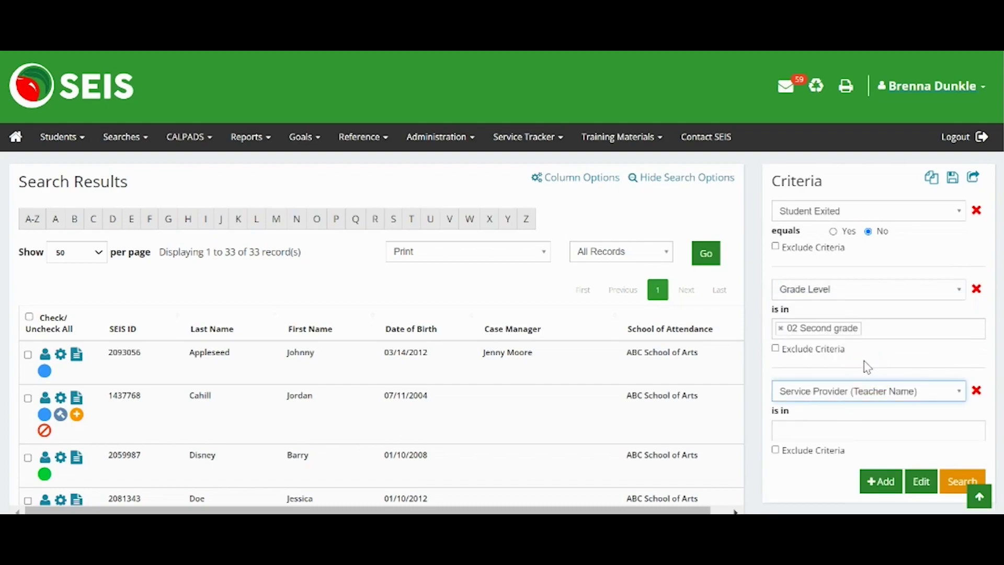
click(834, 426)
text(dun)
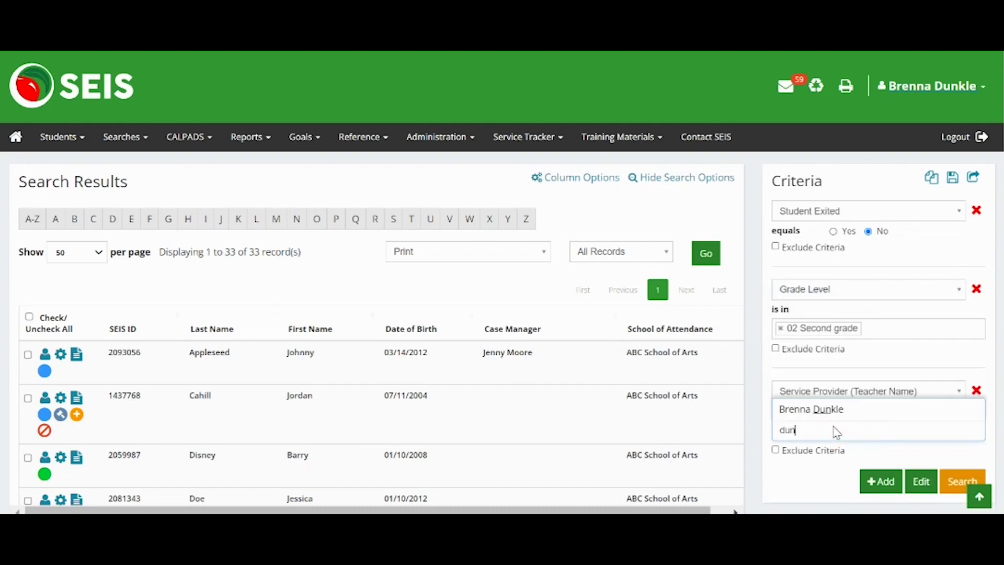
click(831, 409)
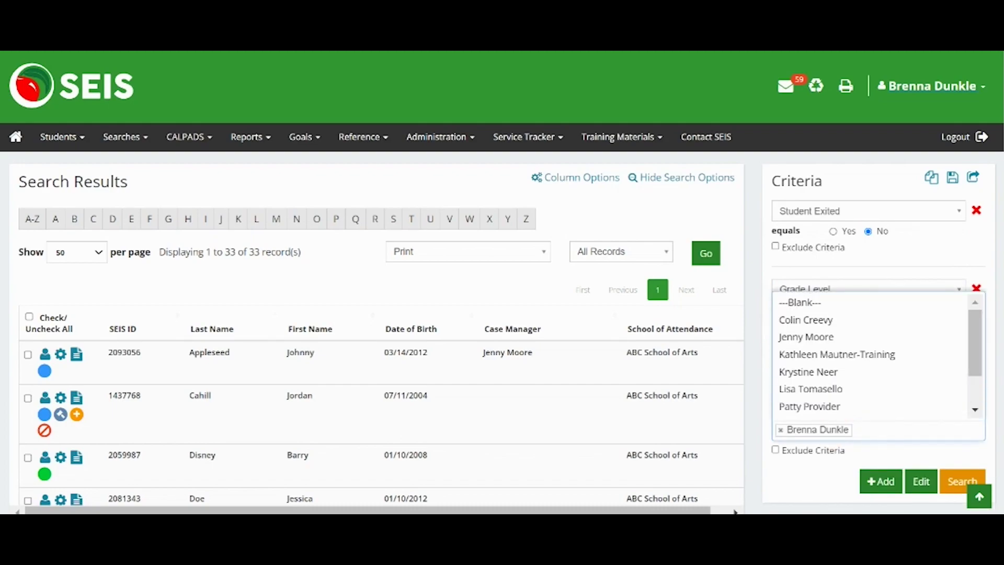
scroll(501, 283, down, 5)
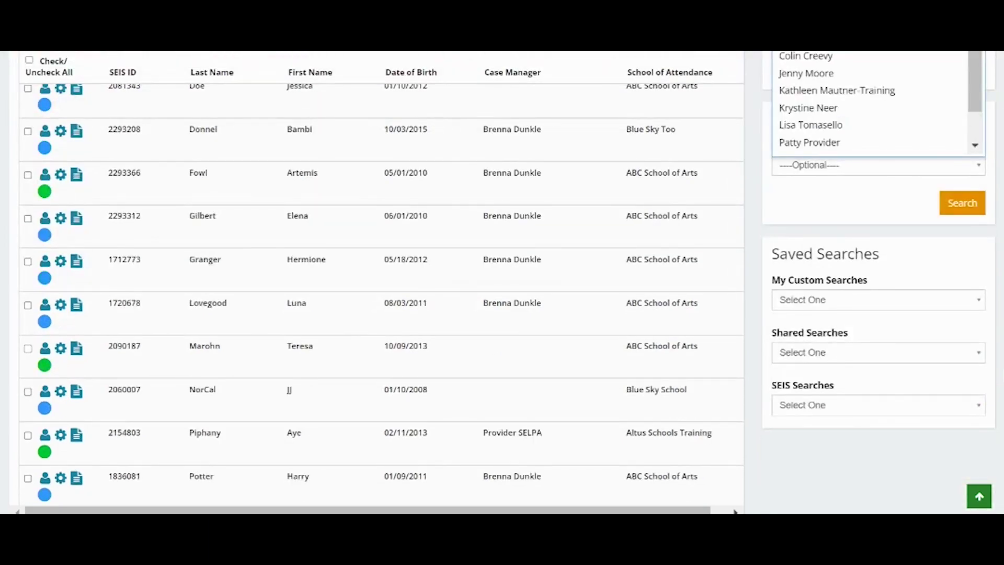
click(990, 264)
scroll(996, 267, up, 5)
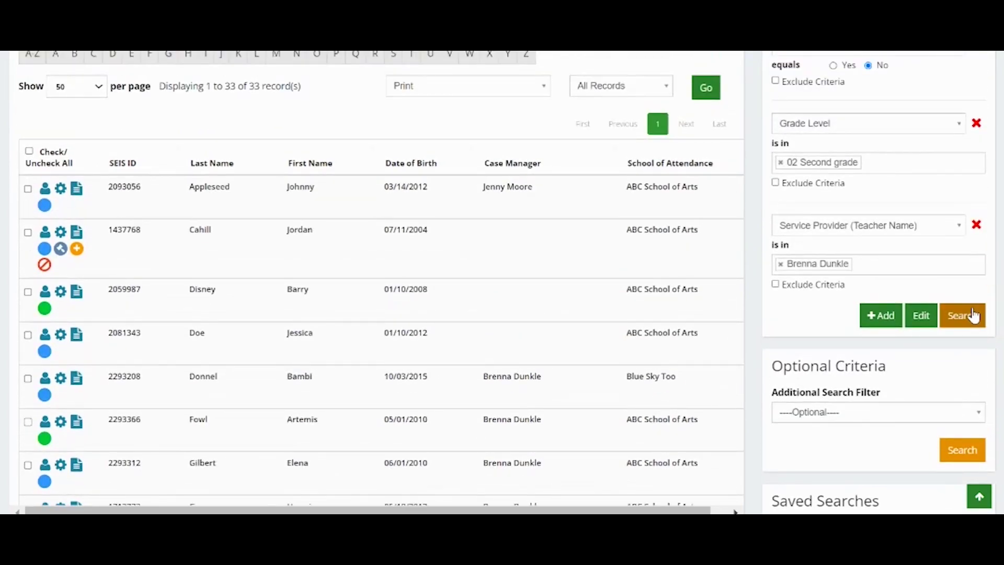
click(972, 316)
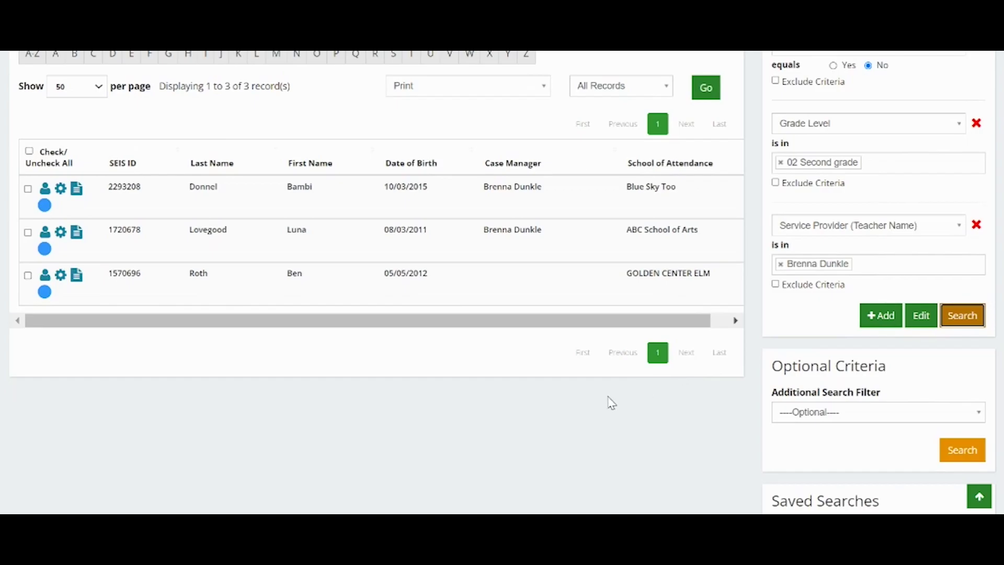
scroll(610, 403, up, 3)
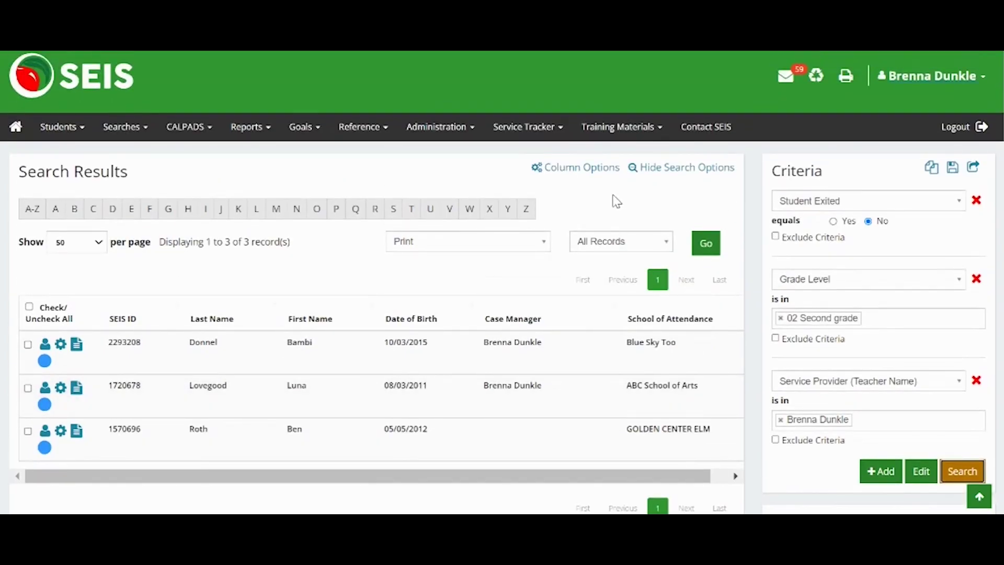
- Open Column Options with report type 'Student report (Add columns to show)' selected
click(586, 169)
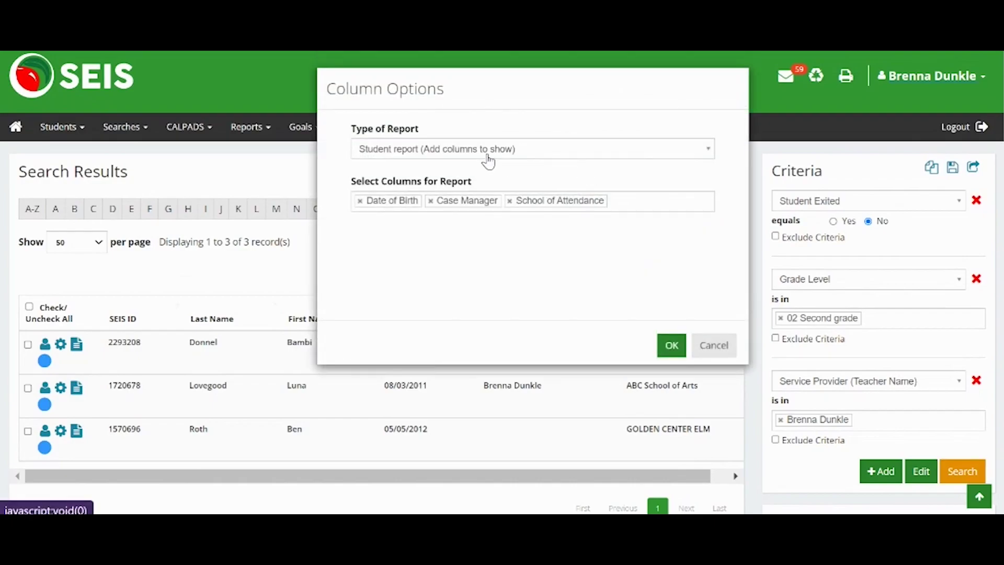
click(487, 159)
scroll(496, 256, down, 3)
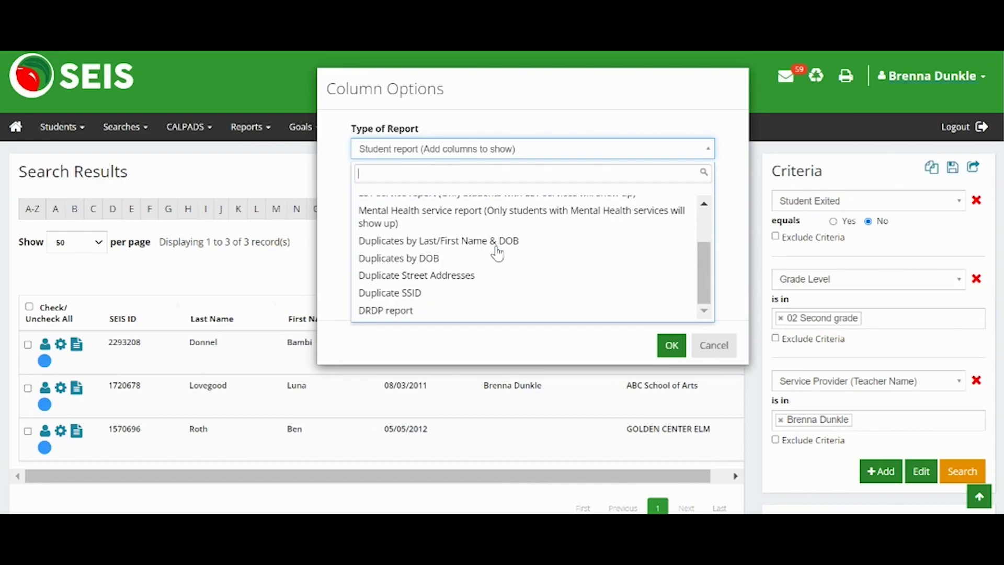
scroll(496, 256, up, 3)
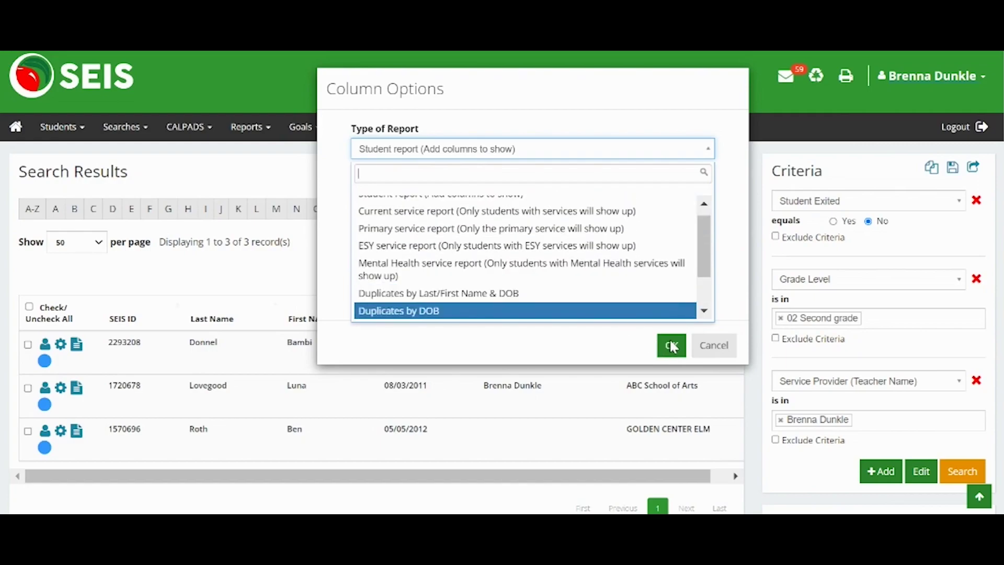
scroll(475, 255, up, 1)
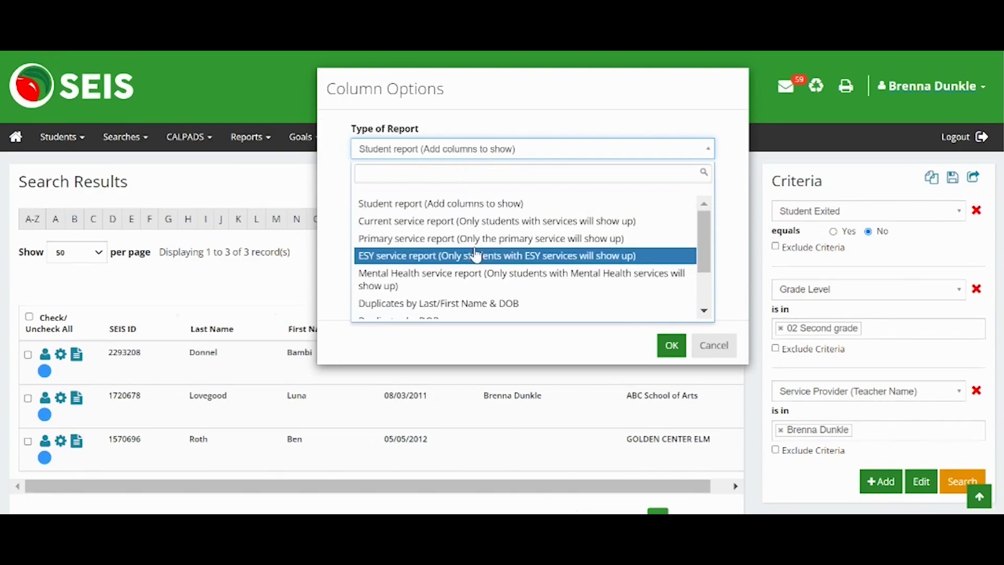
click(444, 204)
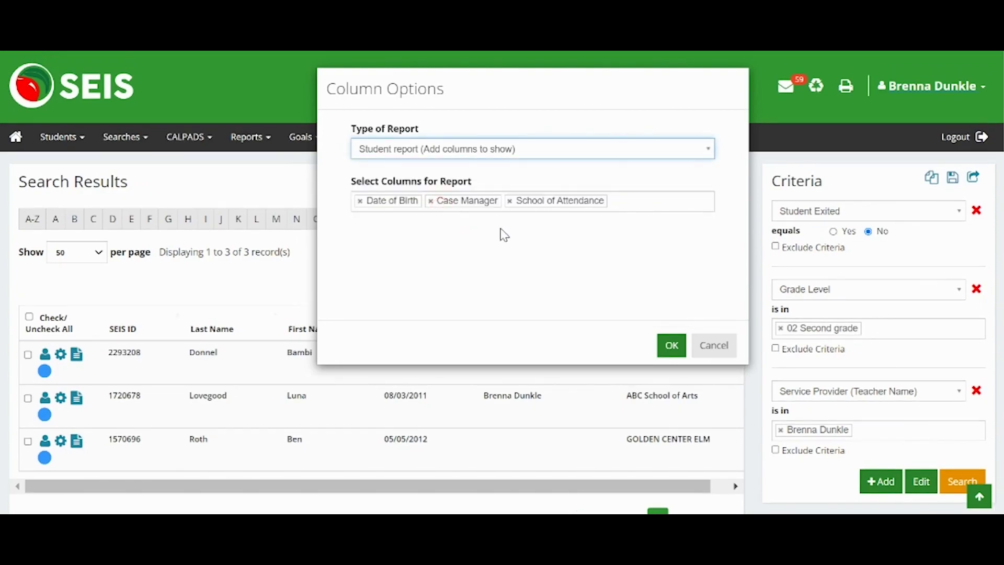
click(626, 201)
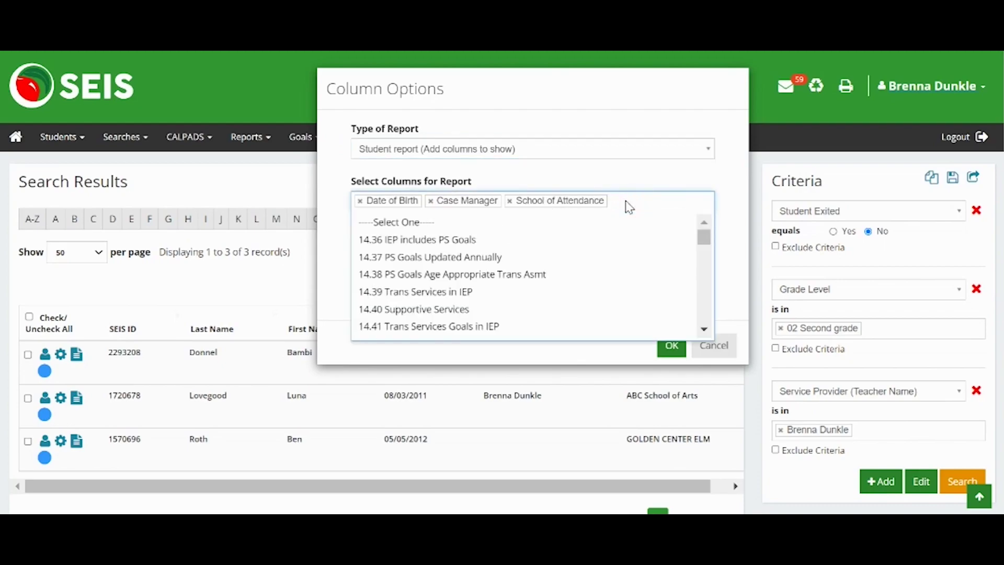
- Swap the School of Attendance column for Grade Level and apply the column choices
click(622, 173)
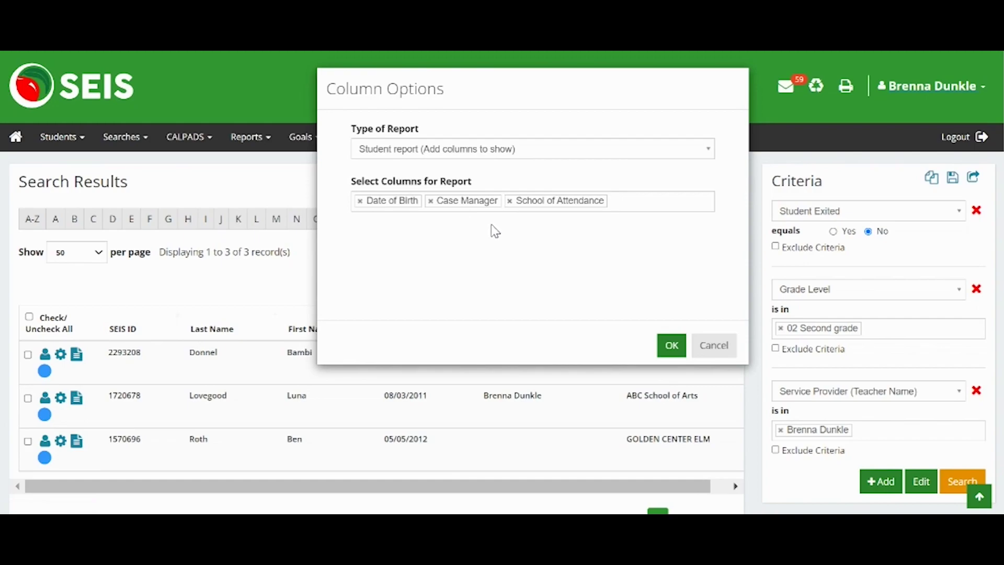
click(509, 201)
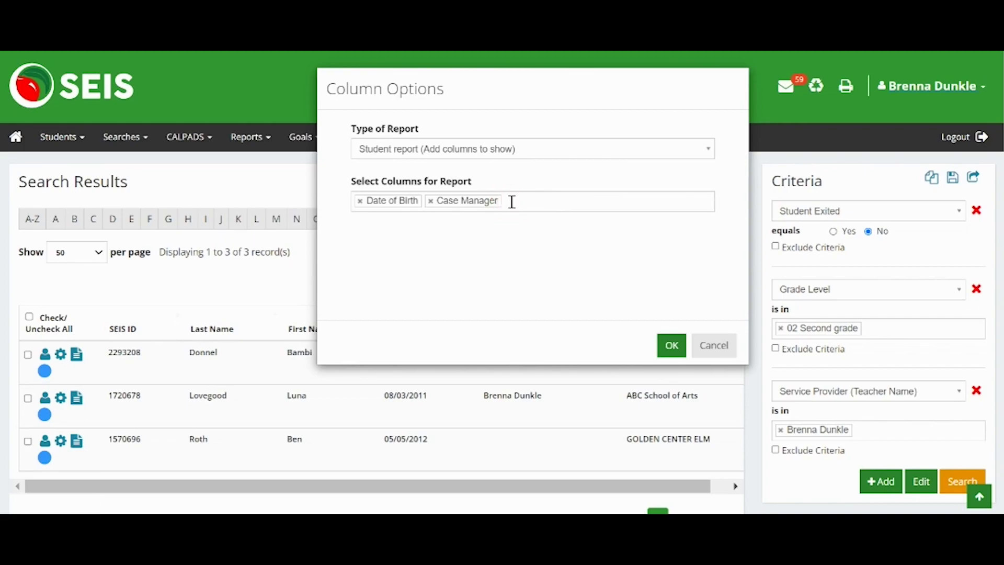
text(grade)
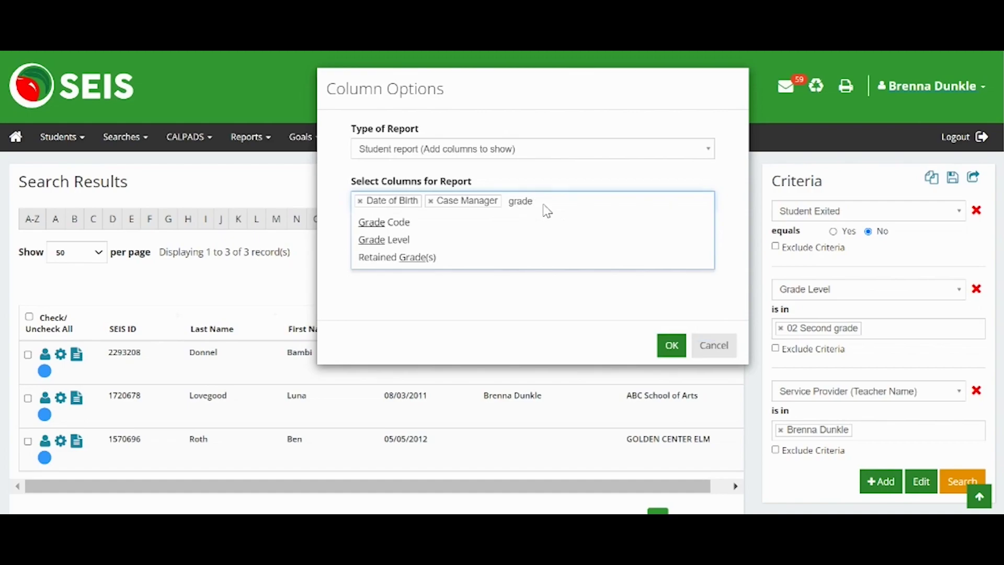
click(384, 240)
click(677, 178)
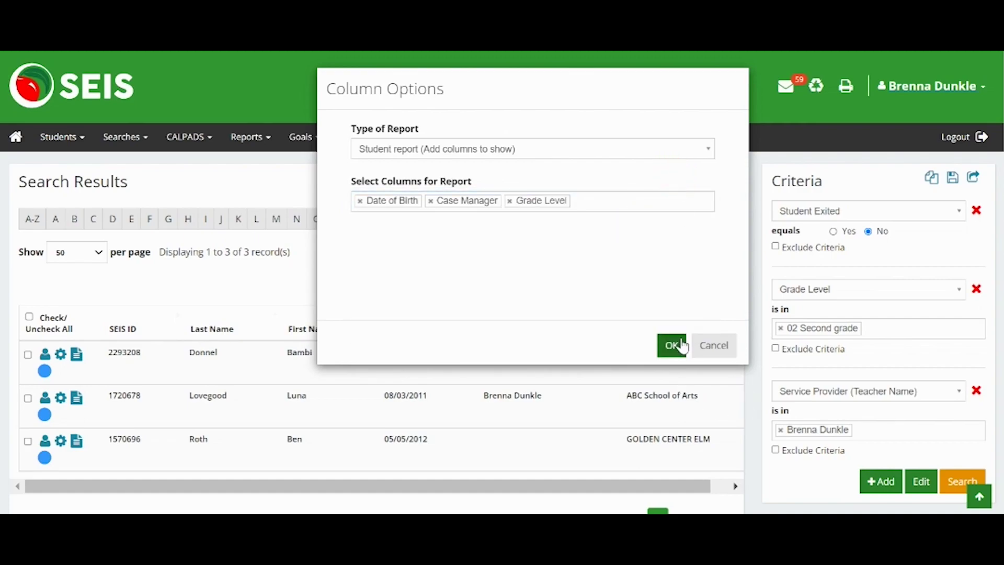
click(679, 354)
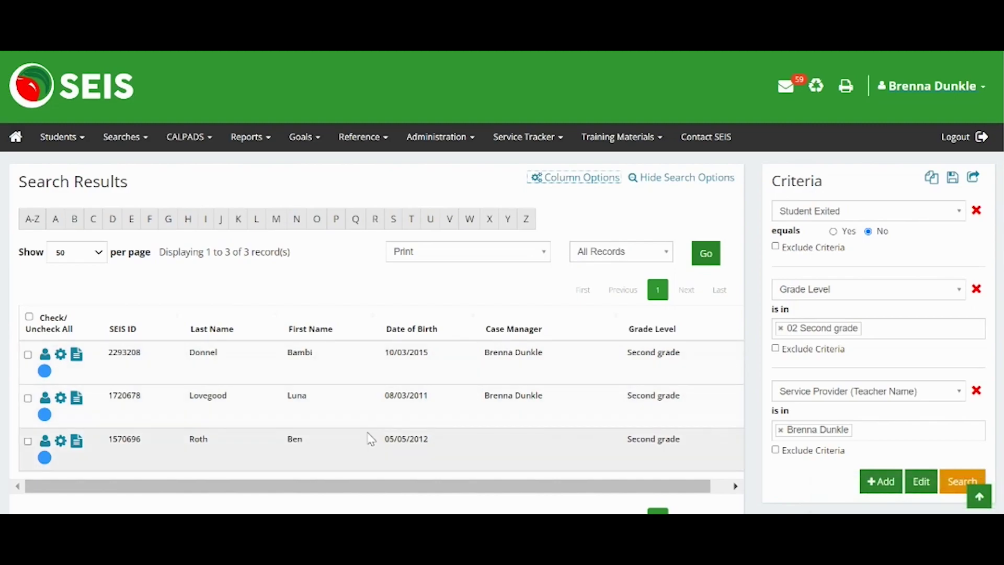
- Check the first two student records and run Download Data to get them as a CSV
click(432, 256)
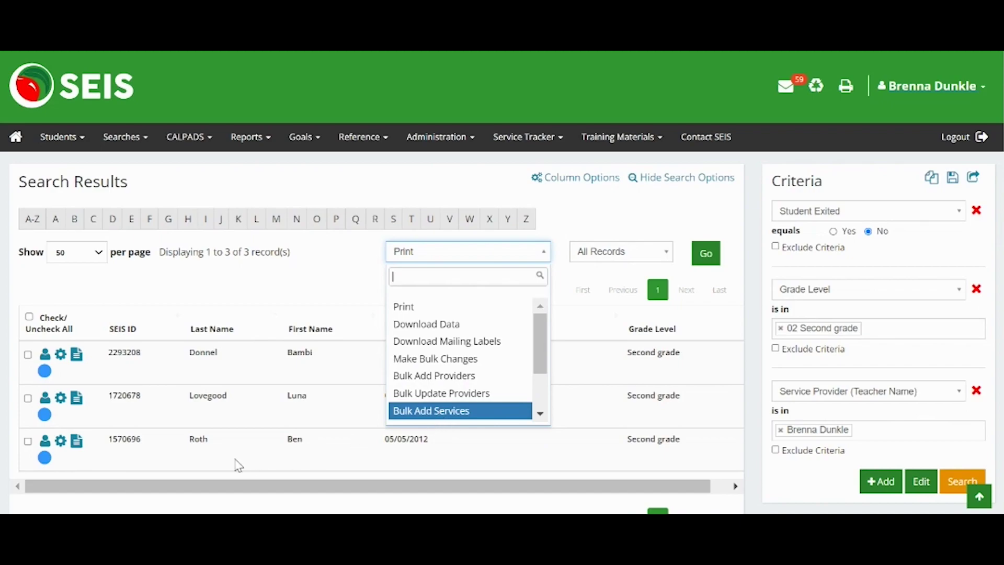
click(278, 297)
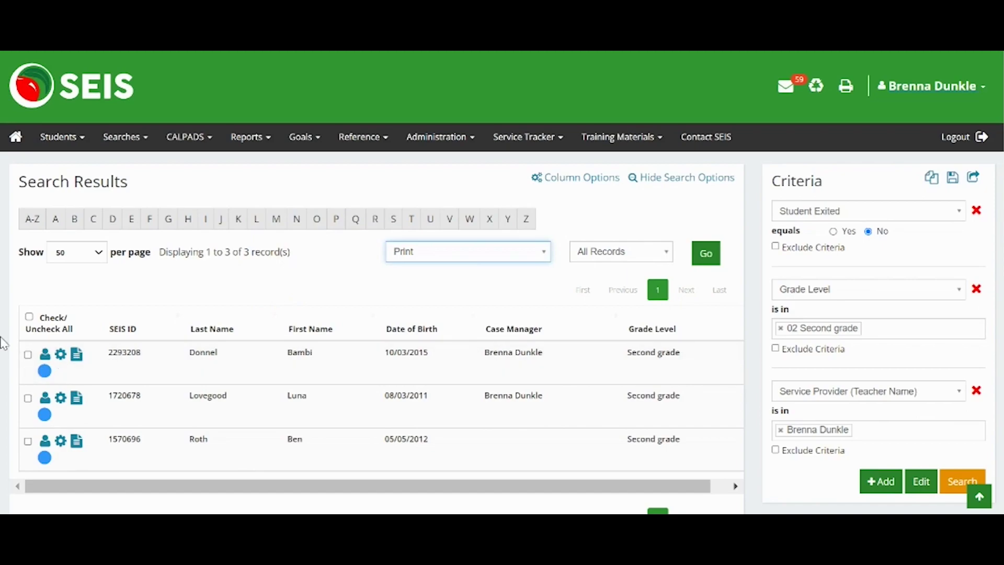
click(28, 355)
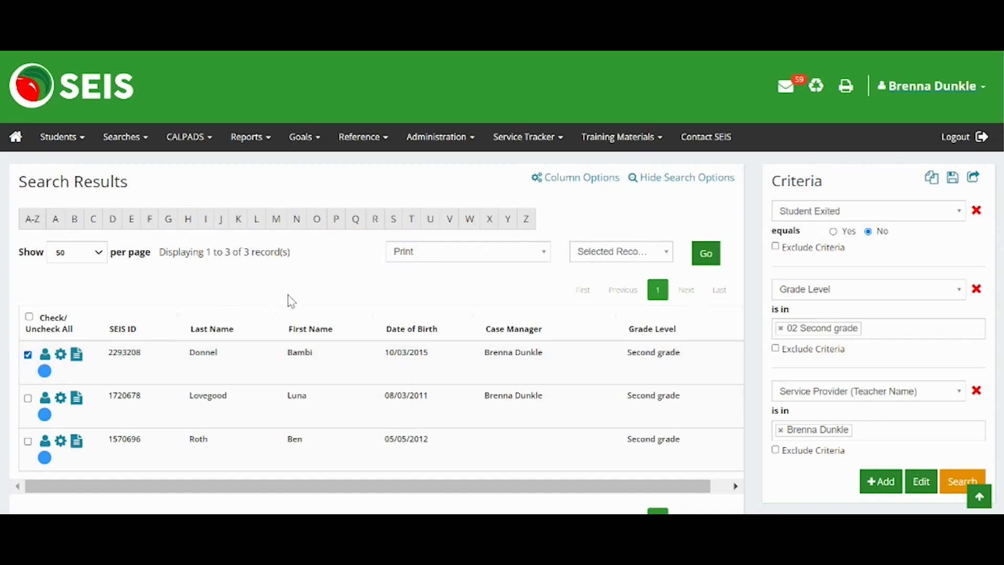
click(28, 398)
click(510, 252)
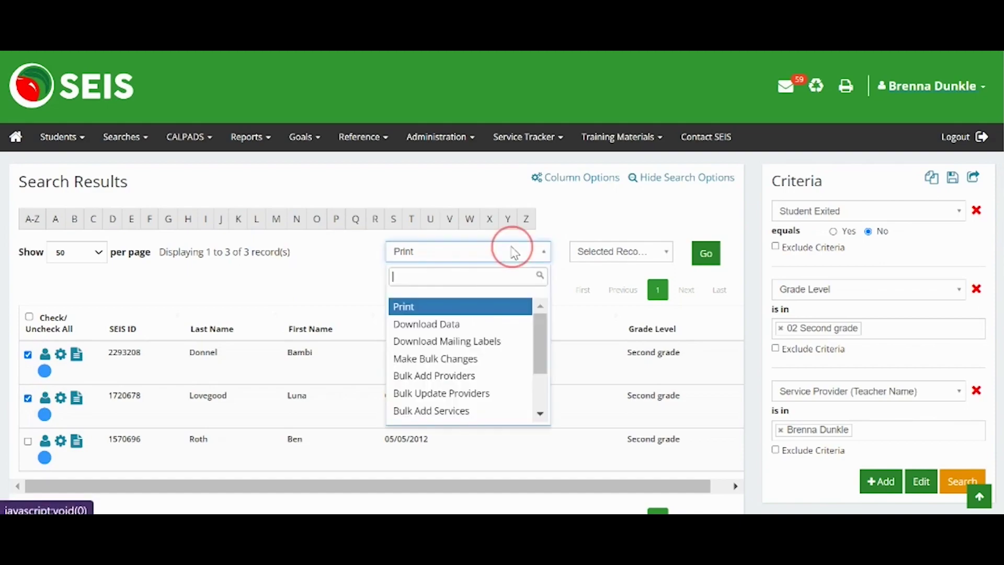
click(484, 327)
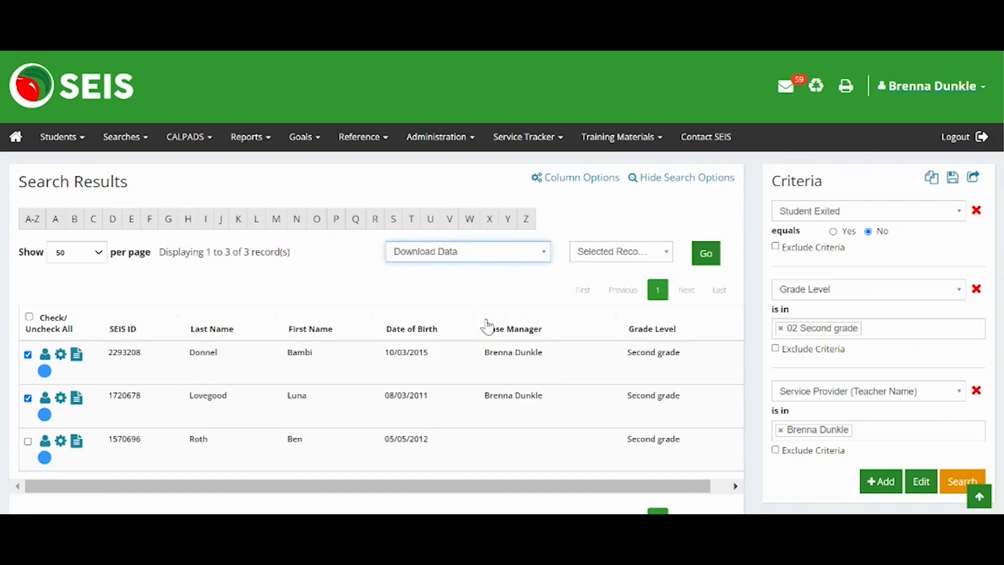
click(698, 258)
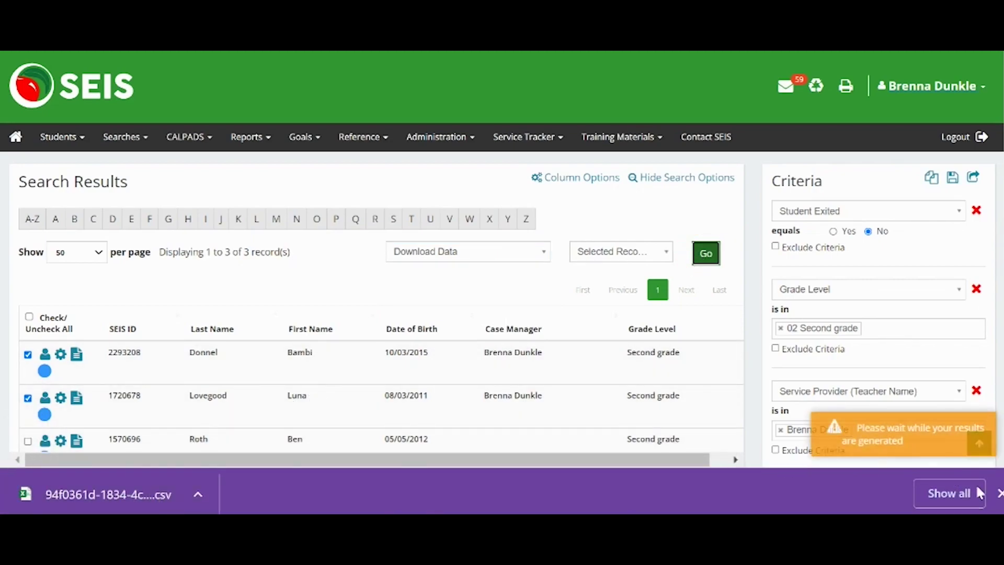
click(999, 493)
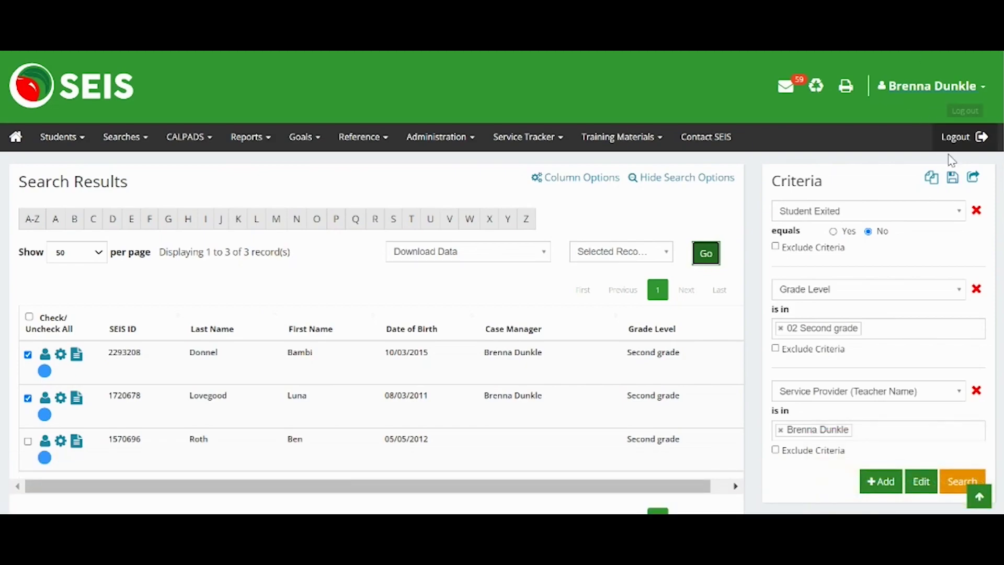
- Save the current search with the title Search123
click(953, 182)
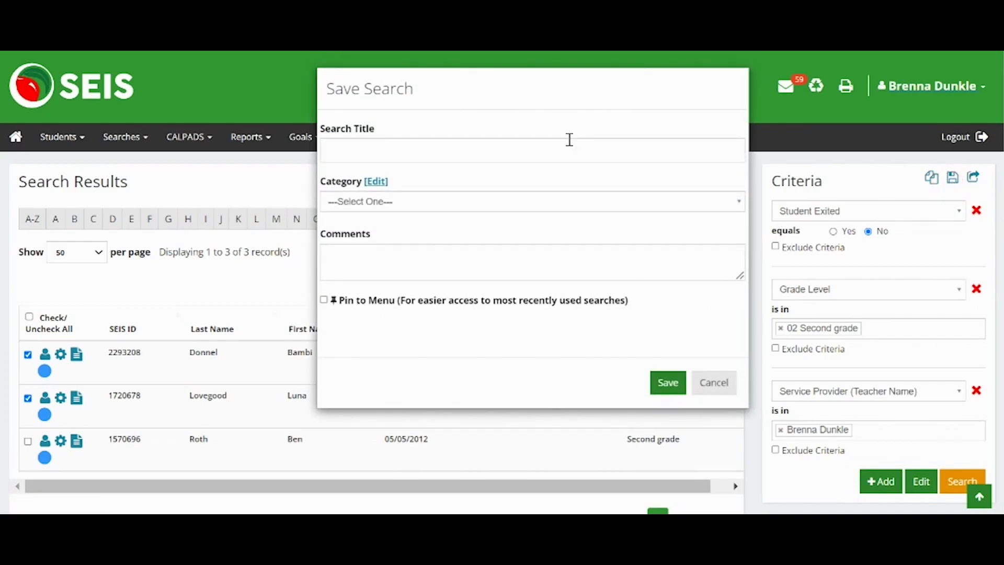
click(567, 158)
text(Sear)
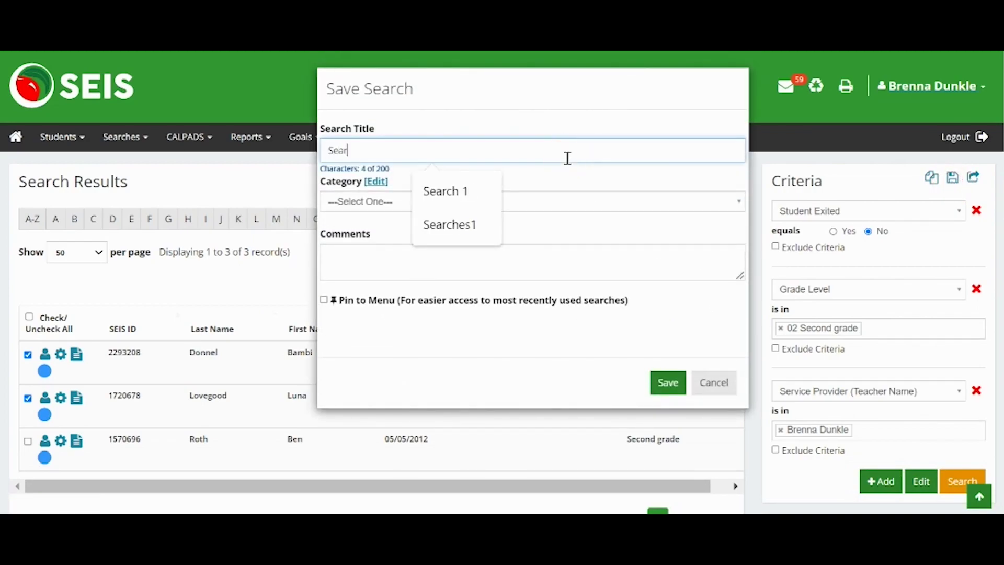
text(ch123)
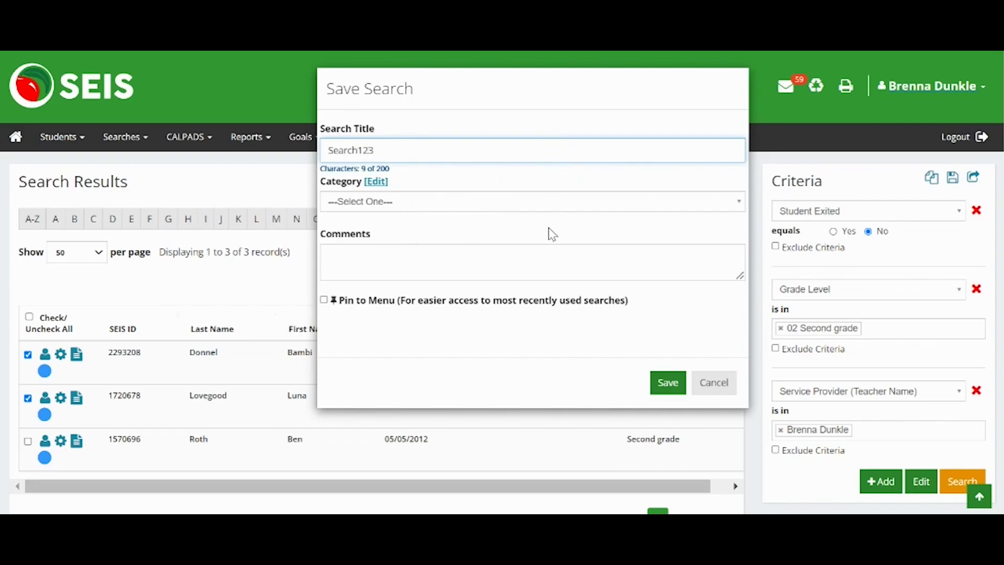
click(678, 387)
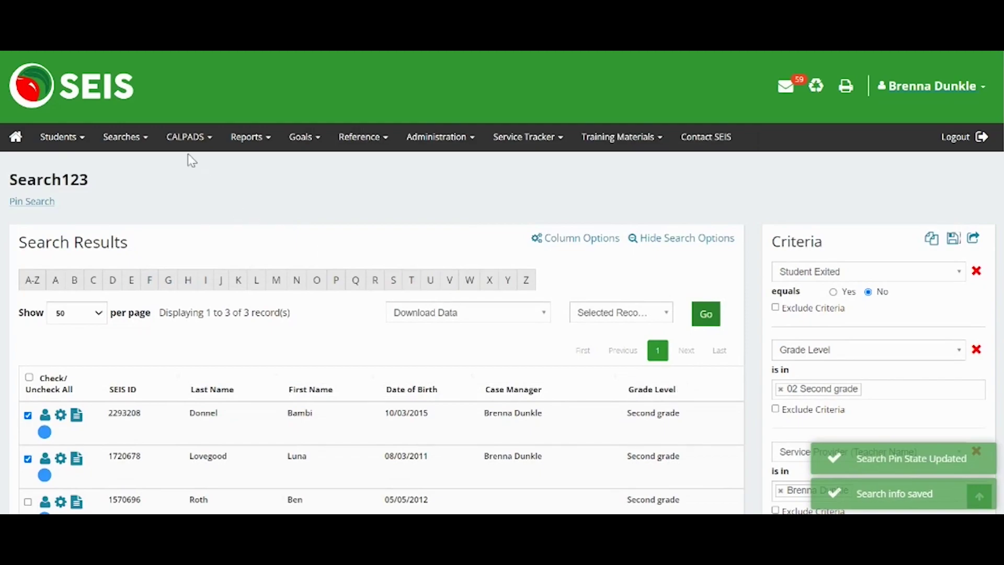
- Confirm Search123 is listed under My Custom Searches > Uncategorized searches
click(125, 148)
mouse_move(123, 206)
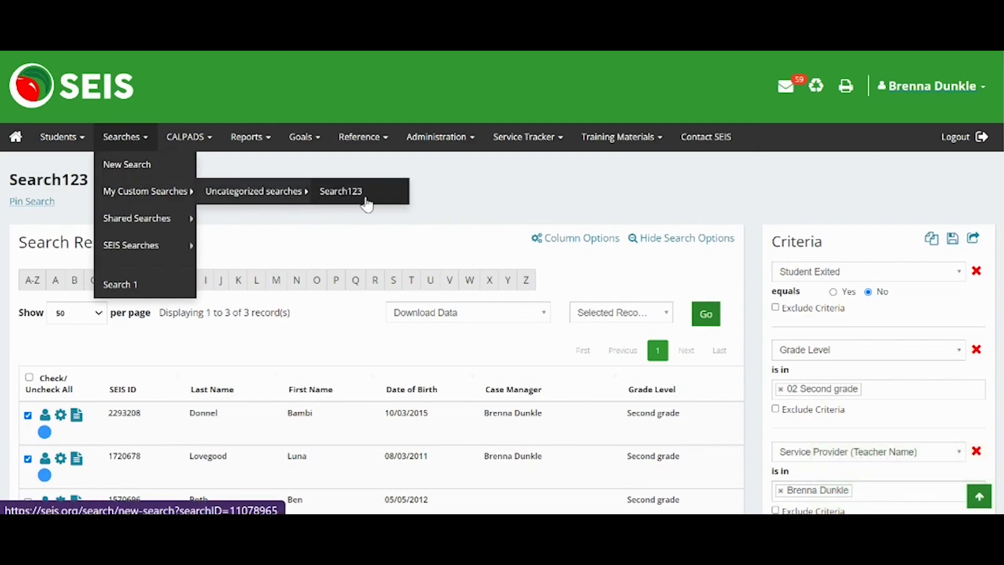
click(446, 189)
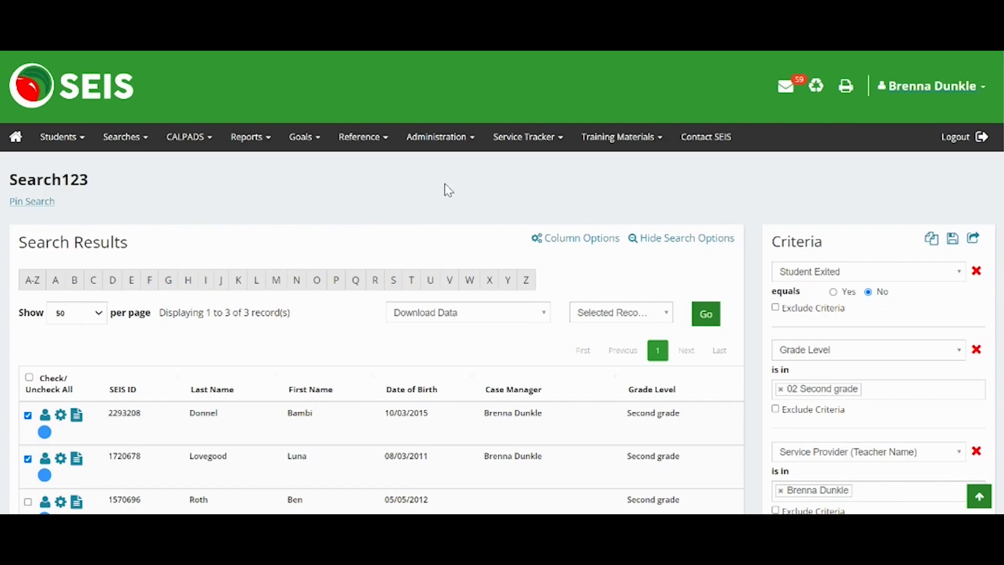
- Share Search123 with District, School Site and Teacher, then go back to the home dashboard
click(977, 245)
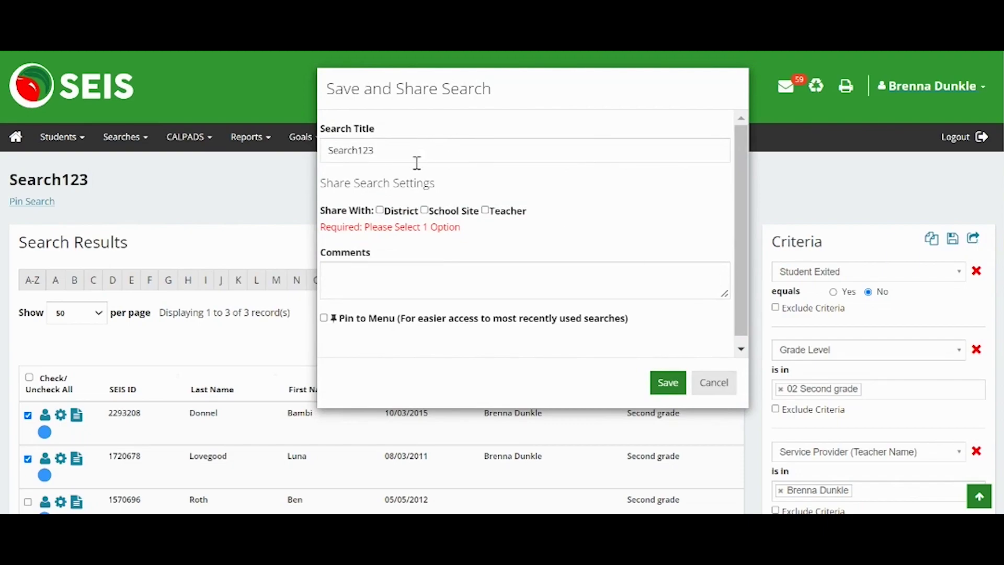
click(387, 216)
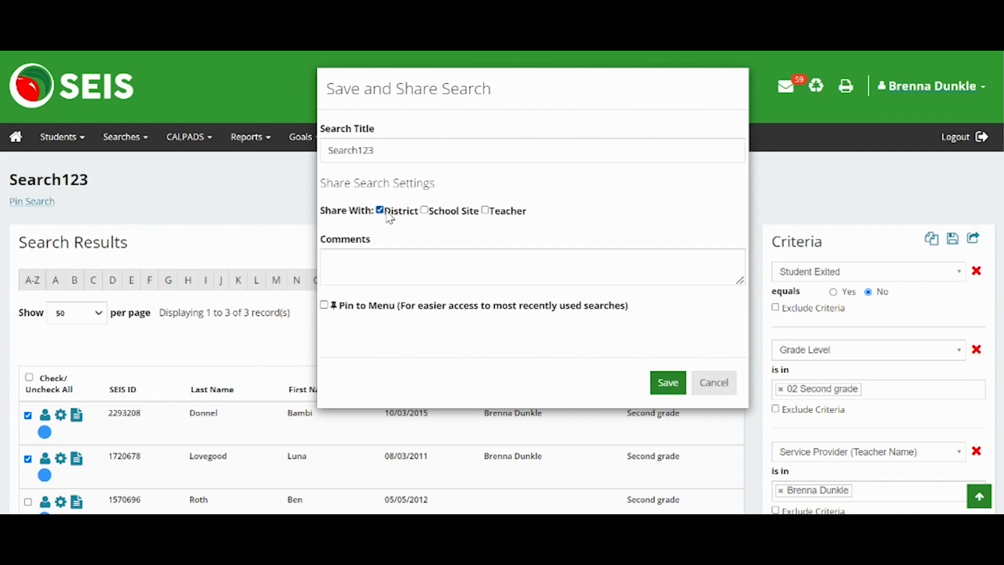
click(456, 212)
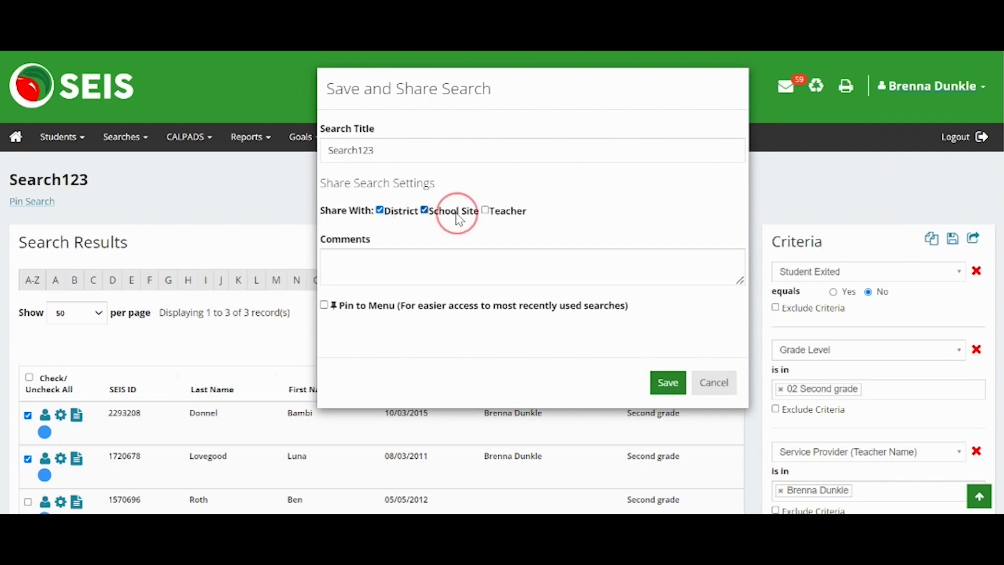
click(499, 211)
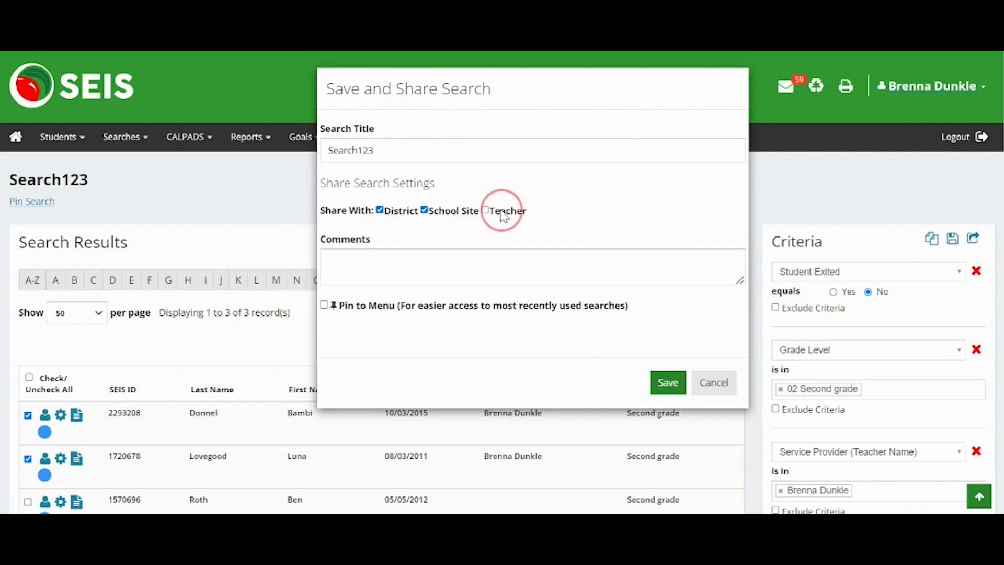
click(668, 387)
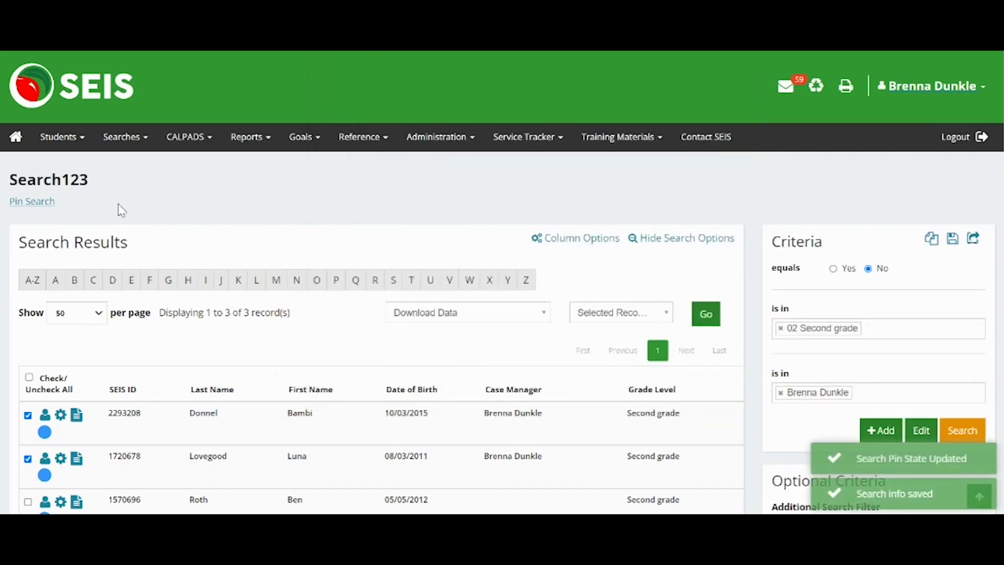
click(17, 143)
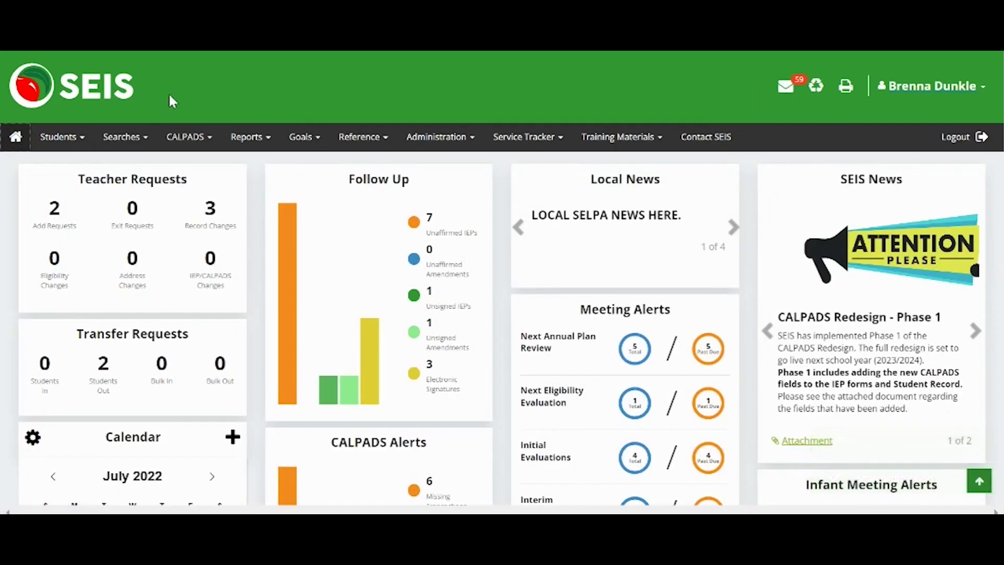